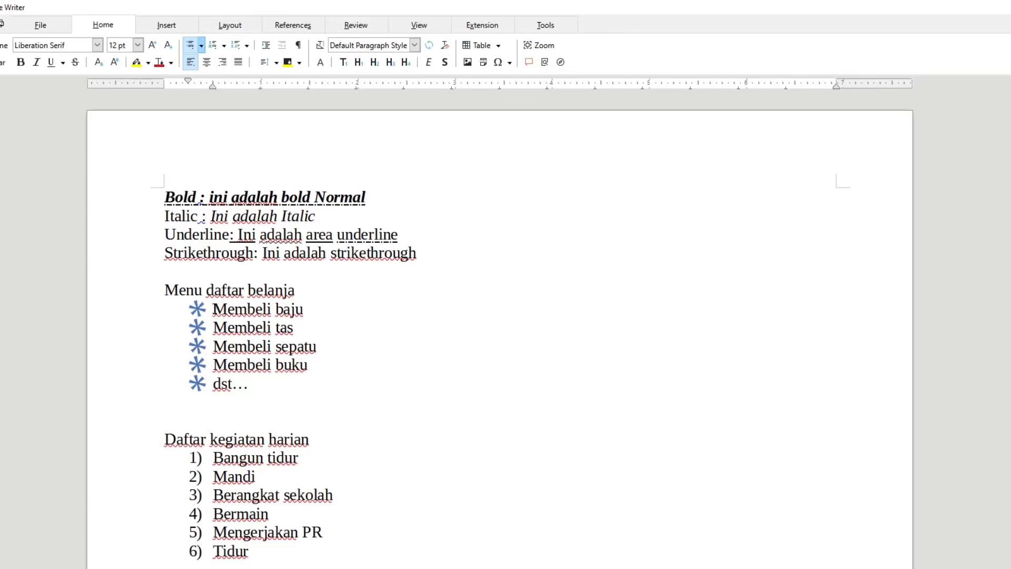
pyautogui.moveTo(213, 309); pyautogui.dragTo(289, 385)
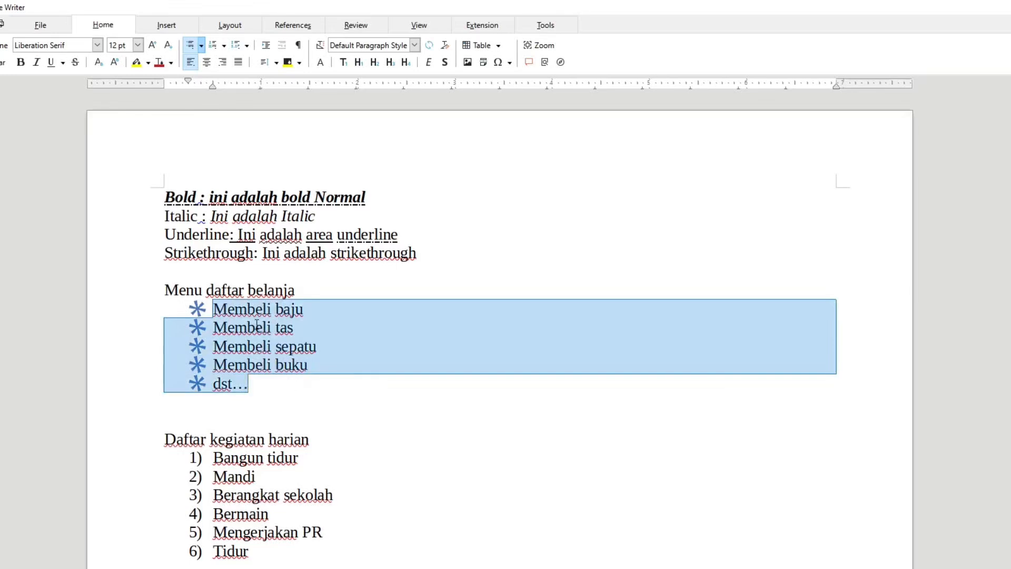
pyautogui.click(214, 313)
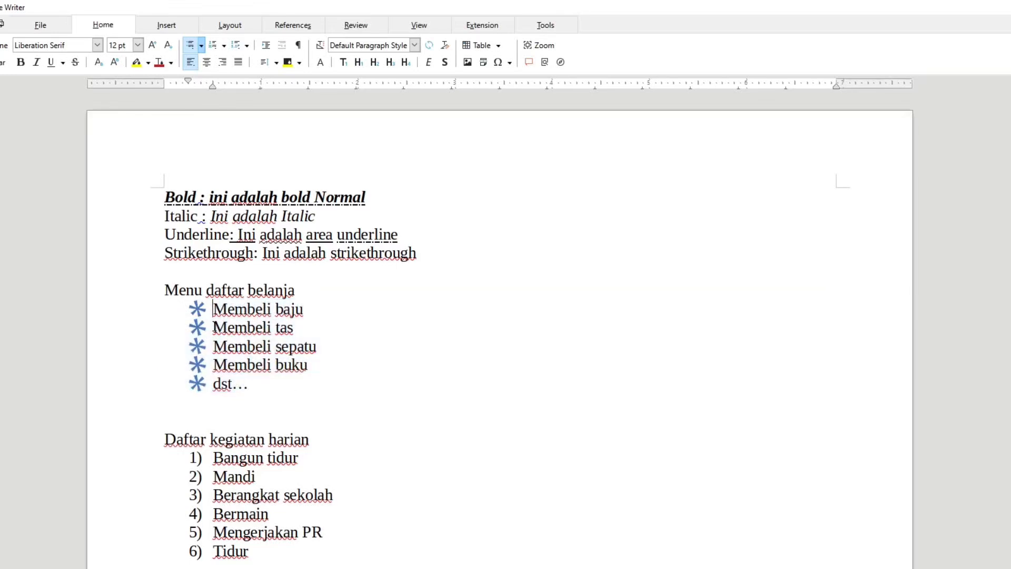
pyautogui.click(213, 328)
# Add a second-level bullet reading "Baju A" beneath the "Membeli baju" item.
pyautogui.click(344, 309)
pyautogui.press('Return')
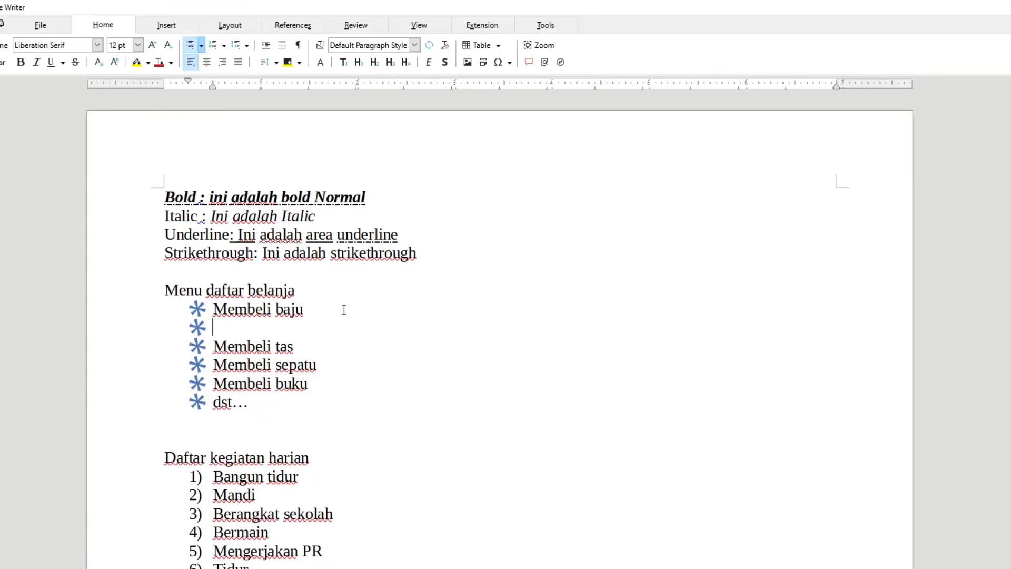
pyautogui.press('Tab')
pyautogui.write('Baju A')
pyautogui.press('Return')
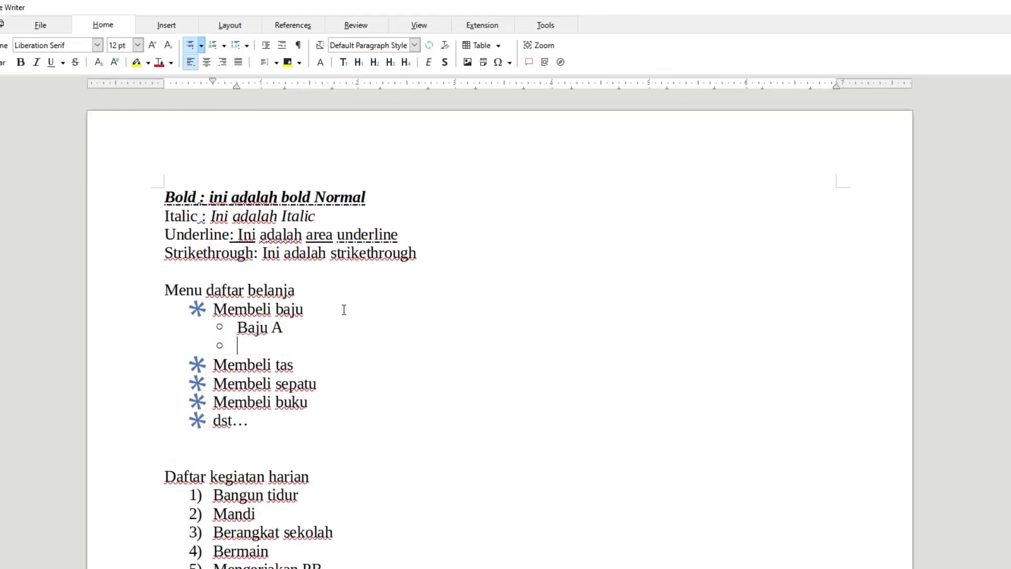
# Continue the sub-list below "Baju A" with the items "Baju B", "Baju C" and "dst".
pyautogui.write('Baju B')
pyautogui.press('Return')
pyautogui.write('Baju C')
pyautogui.press('Return')
pyautogui.write('dst')
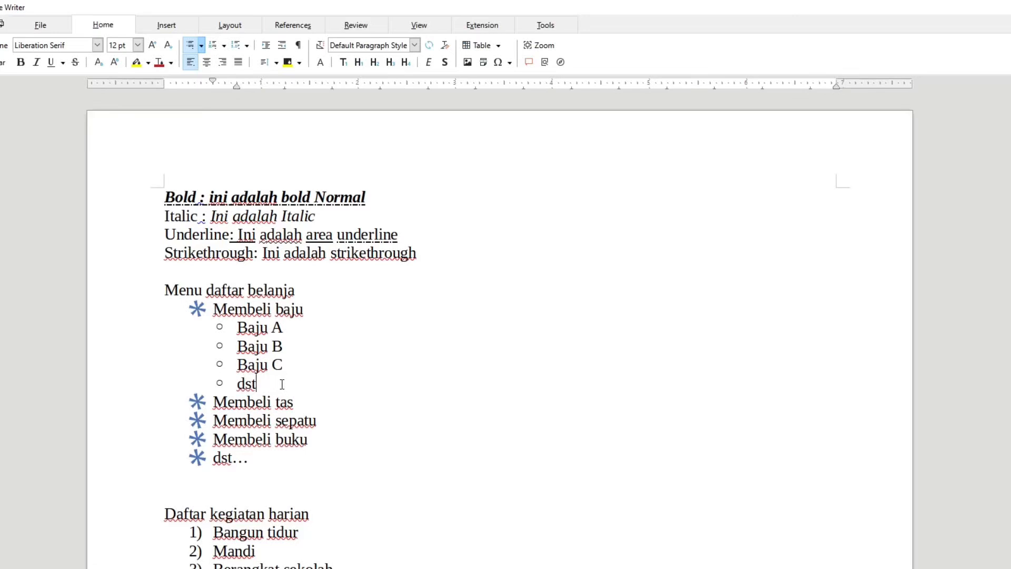
# Demote the "dst" bullet below "Baju C" step by step to the deepest list level.
pyautogui.press('Left')
pyautogui.press('Left')
pyautogui.press('Left')
pyautogui.press('Tab')
pyautogui.press('Tab')
pyautogui.press('Tab')
pyautogui.press('Tab')
pyautogui.press('Tab')
pyautogui.press('Tab')
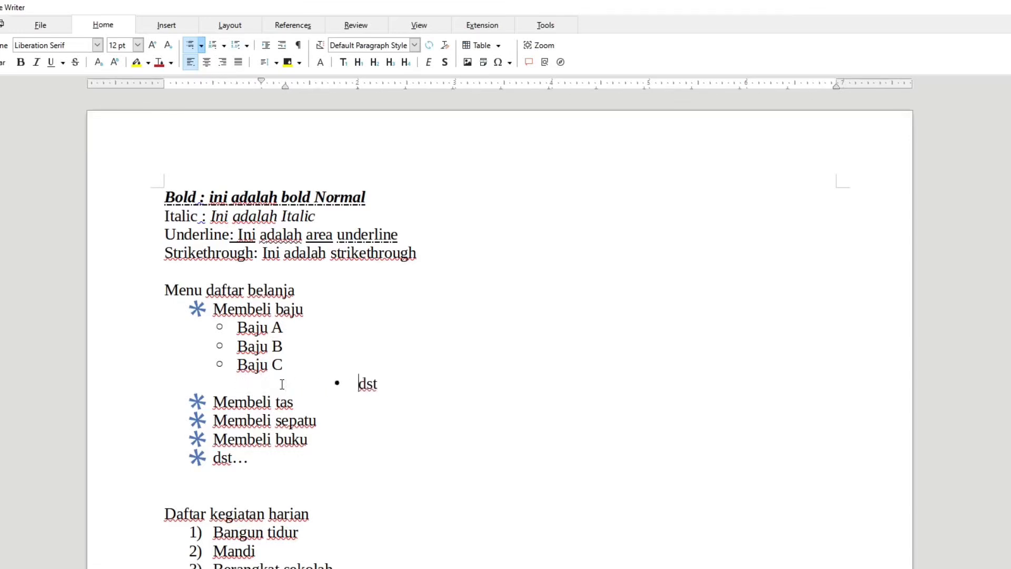
pyautogui.press('Tab')
pyautogui.press('Tab')
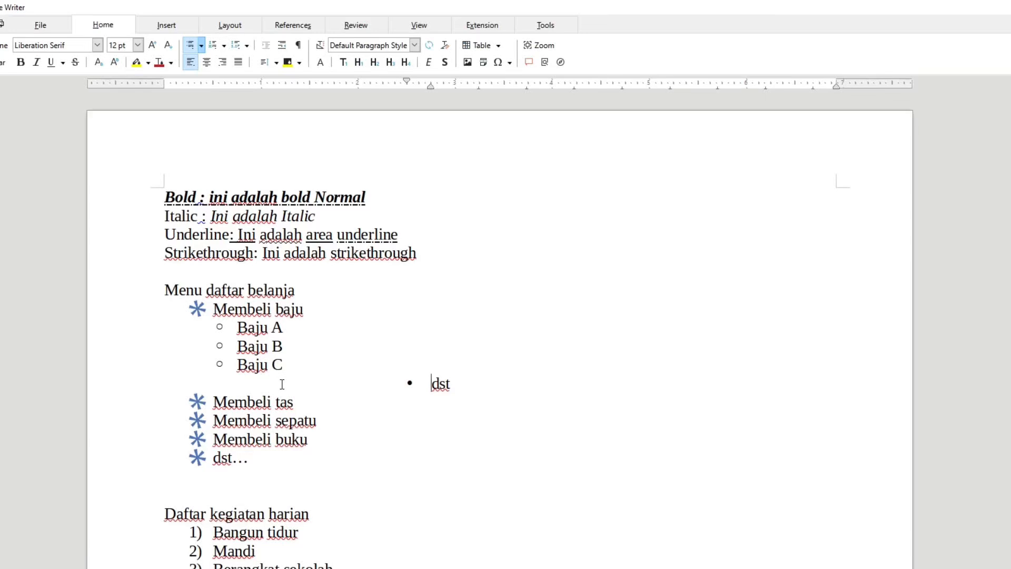
# Promote the deeply indented "dst" bullet back up to the first list level, in line with "Membeli baju".
pyautogui.hotkey('shift', 'Tab')
pyautogui.hotkey('shift', 'Tab')
pyautogui.hotkey('shift', 'Tab')
pyautogui.hotkey('shift', 'Tab')
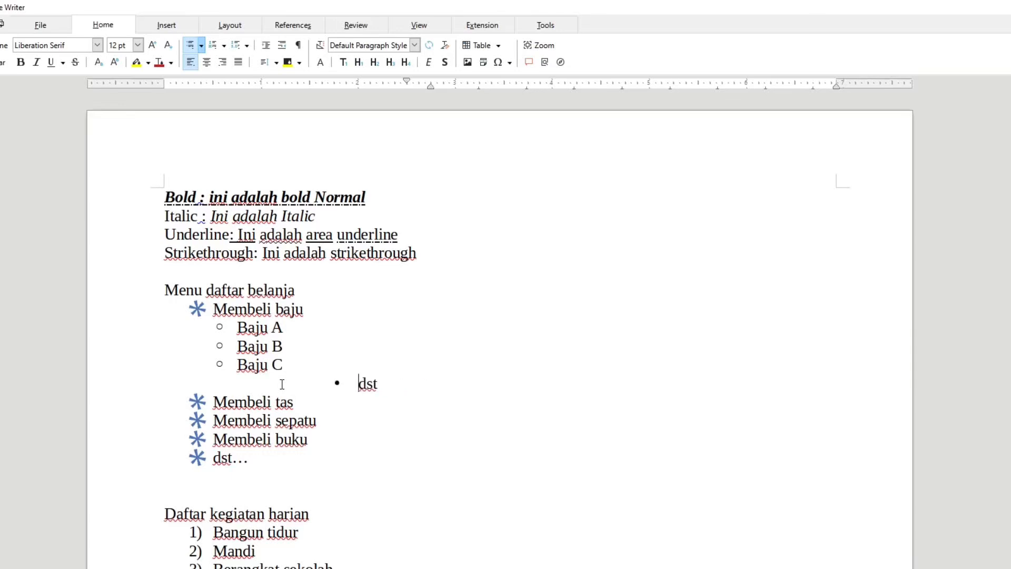
pyautogui.hotkey('shift', 'Tab')
pyautogui.hotkey('shift', 'Tab')
pyautogui.hotkey('shift', 'Tab')
pyautogui.hotkey('shift', 'Tab')
pyautogui.hotkey('shift', 'Tab')
pyautogui.hotkey('shift', 'Tab')
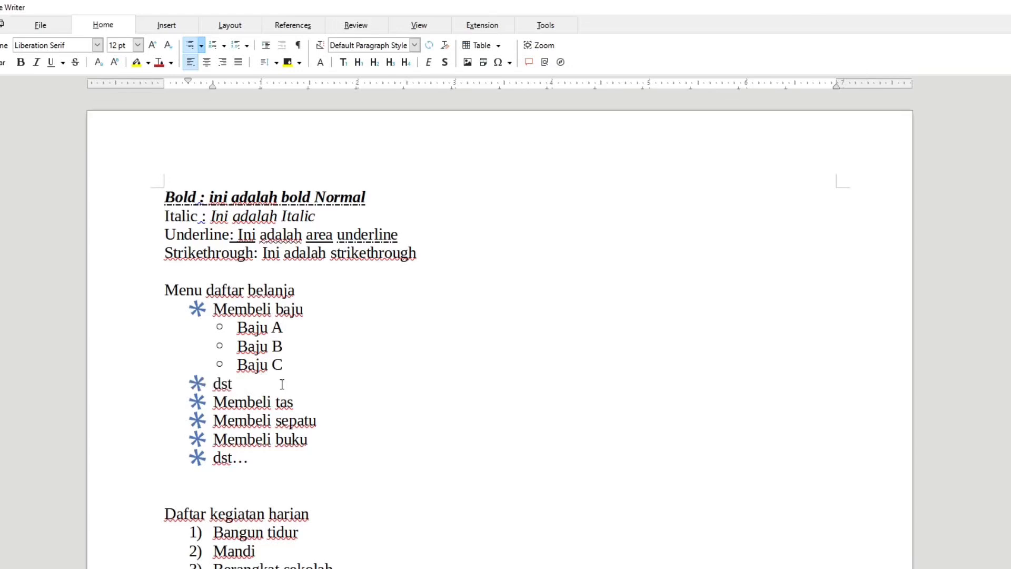
# Demote the "dst" bullet from the first level down to the deepest list level again.
pyautogui.press('Tab')
pyautogui.press('Tab')
pyautogui.press('Tab')
pyautogui.press('Tab')
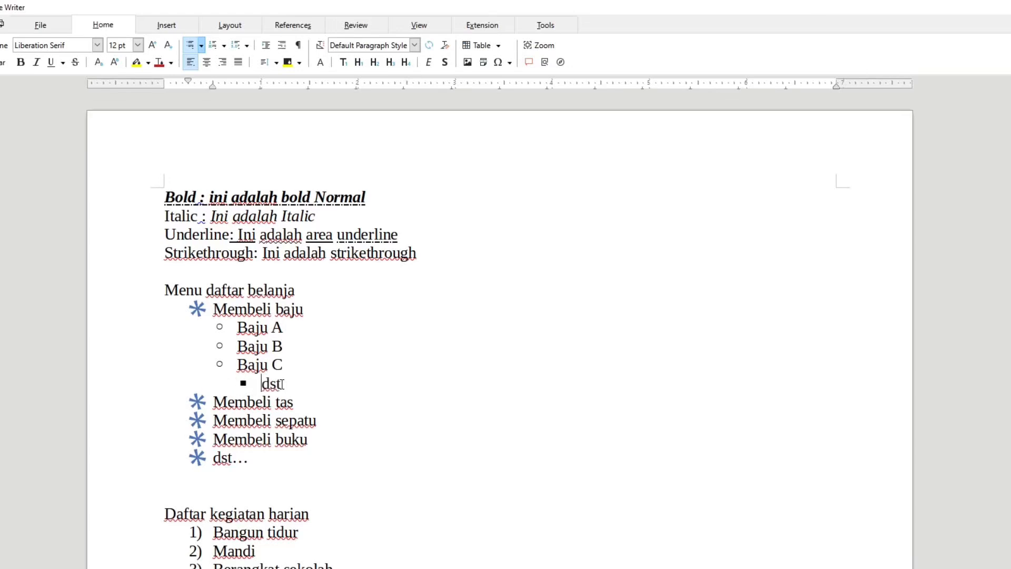
pyautogui.press('Tab')
pyautogui.press('Tab')
pyautogui.press('Tab')
pyautogui.press('Tab')
pyautogui.press('Tab')
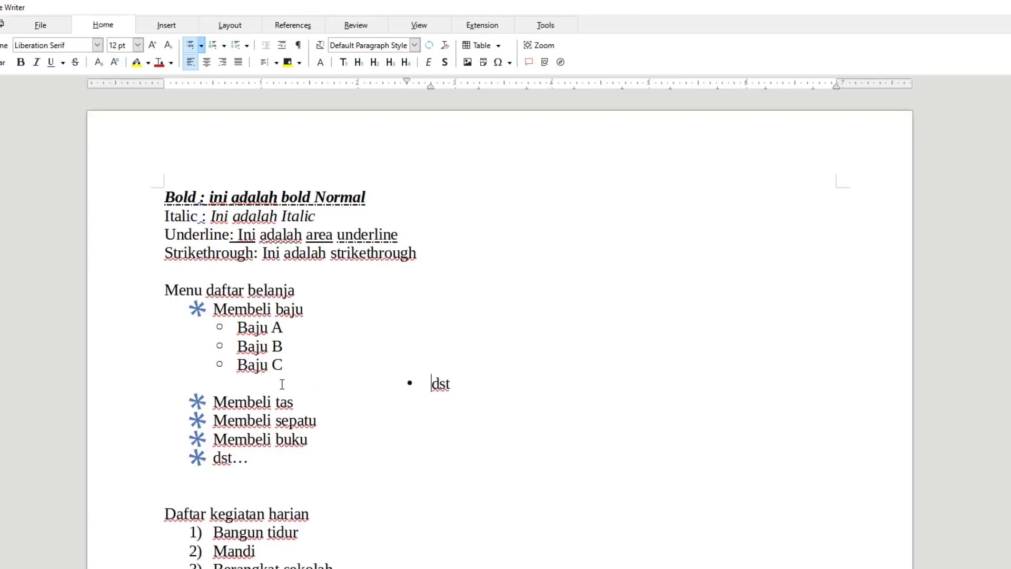
# Promote the "dst" bullet to the second list level, aligned with "Baju C".
pyautogui.hotkey('shift', 'Tab')
pyautogui.hotkey('shift', 'Tab')
pyautogui.hotkey('shift', 'Tab')
pyautogui.hotkey('shift', 'Tab')
pyautogui.hotkey('shift', 'Tab')
pyautogui.hotkey('shift', 'Tab')
pyautogui.hotkey('shift', 'Tab')
pyautogui.hotkey('shift', 'Tab')
pyautogui.hotkey('shift', 'Tab')
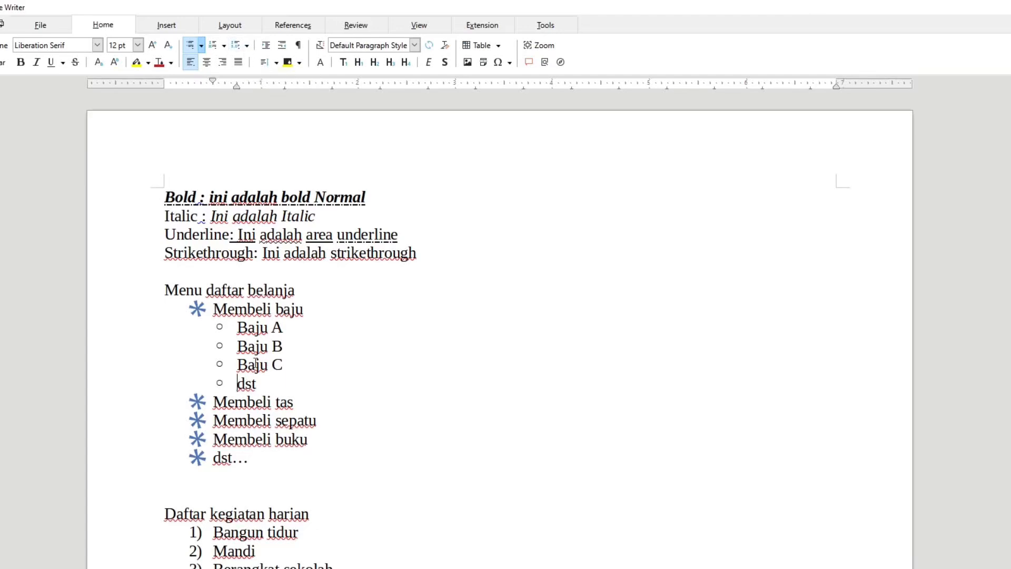
# Insert "Hari Senin" as the first numbered item in the "Daftar kegiatan harian" list, above "Bangun tidur".
pyautogui.scroll(-2, 243, 411)
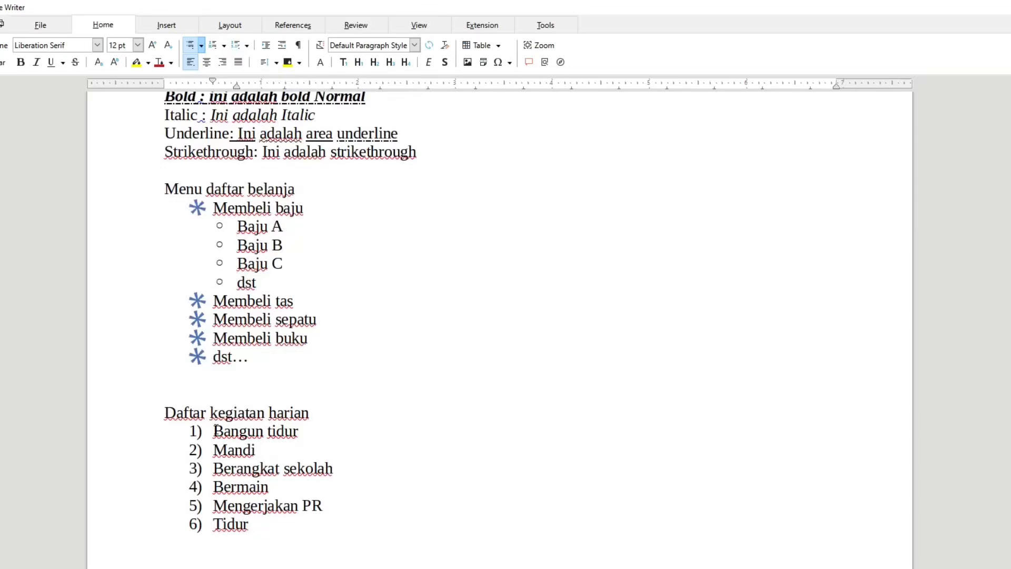
pyautogui.click(214, 431)
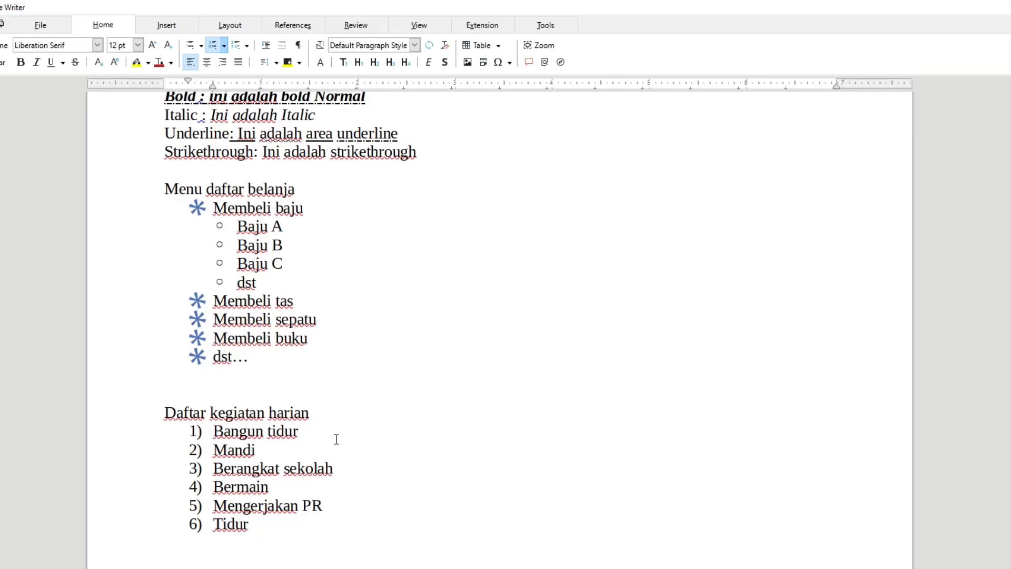
pyautogui.press('Return')
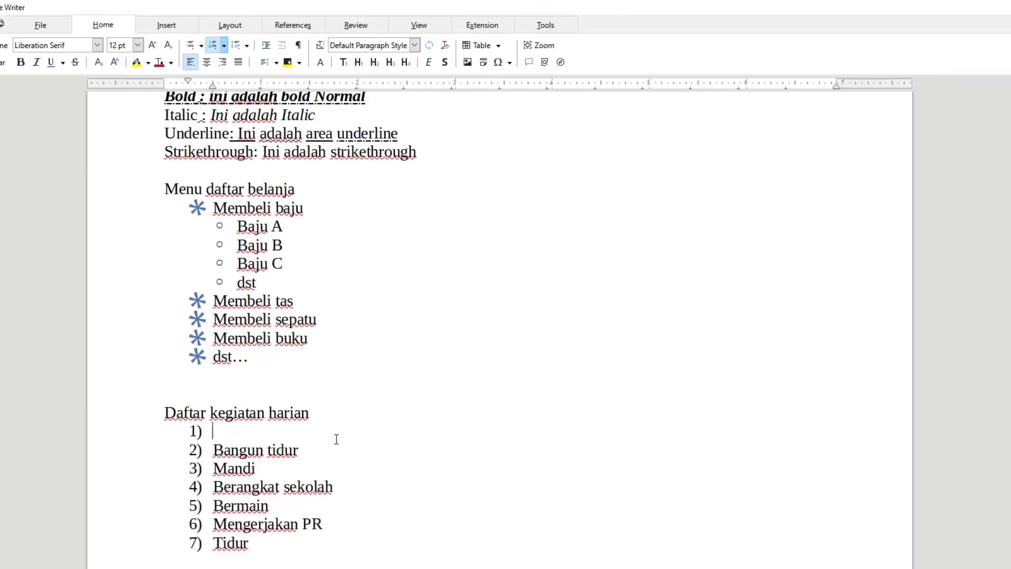
pyautogui.write('Hari Senin')
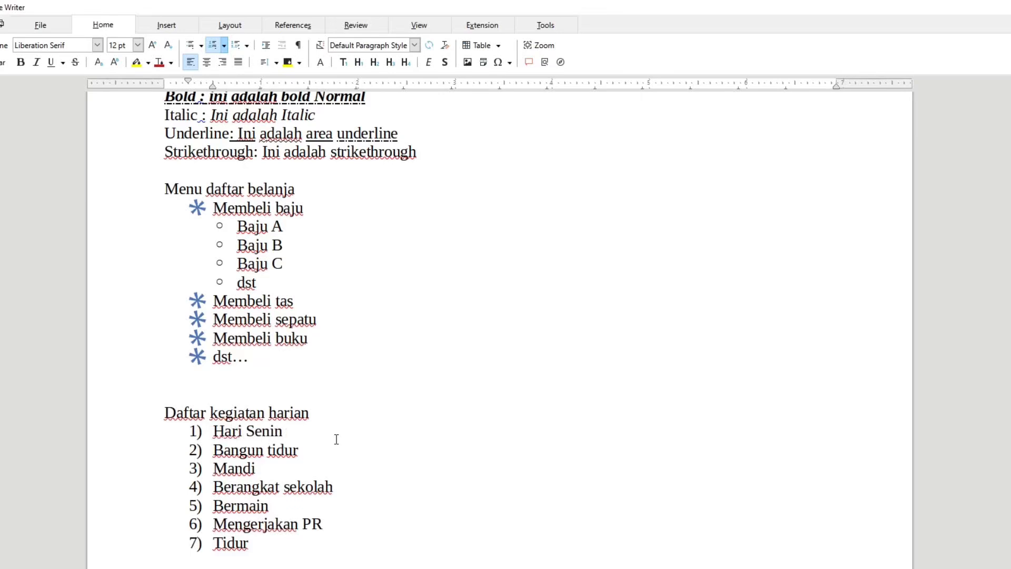
pyautogui.moveTo(213, 450); pyautogui.dragTo(290, 538)
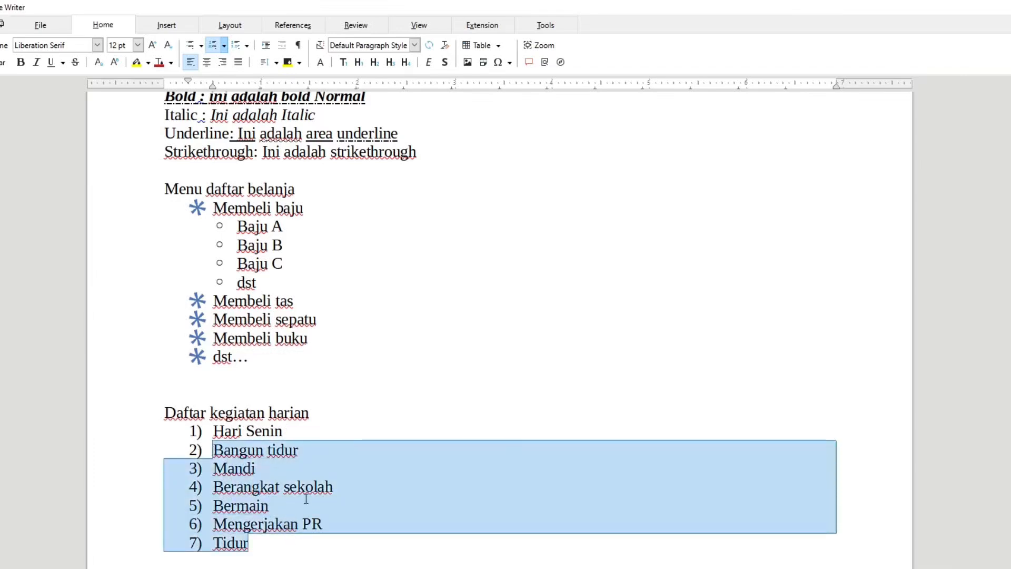
pyautogui.press('Delete')
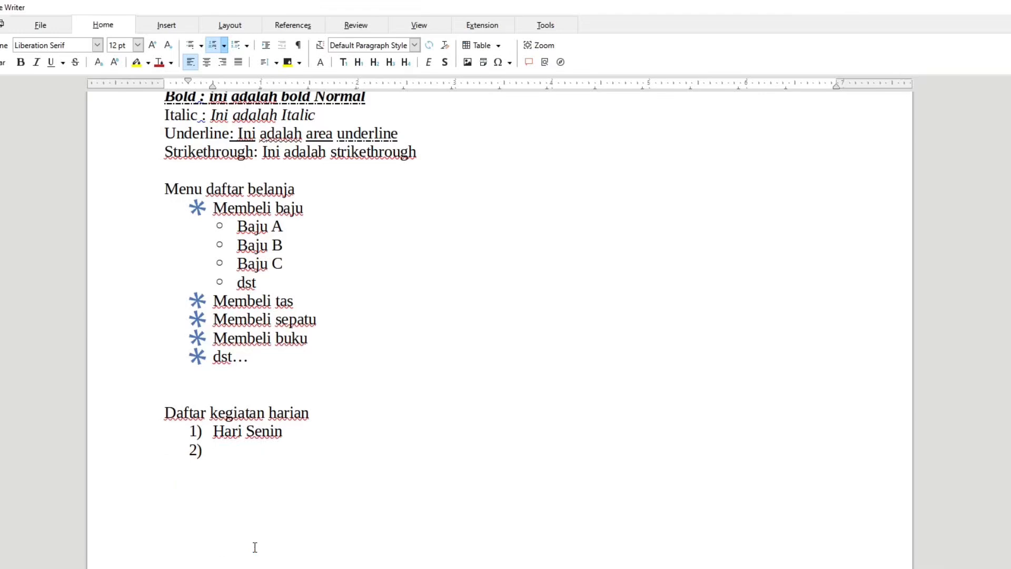
pyautogui.hotkey('ctrl', 'z')
# Demote the items from "Bangun tidur" through "Tidur" by one level to form a numbered sub-list under "Hari Senin".
pyautogui.click(187, 451)
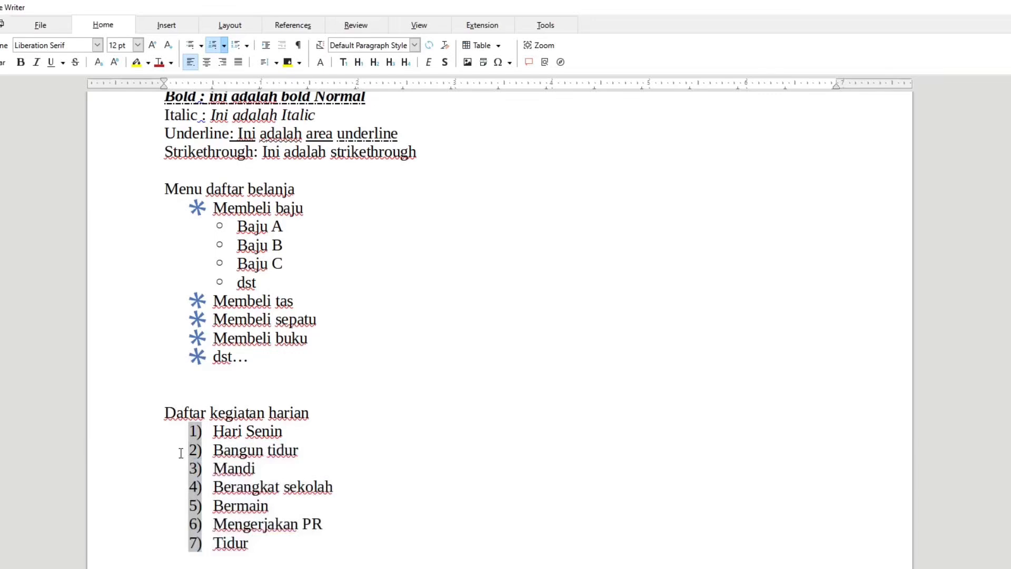
pyautogui.click(182, 454)
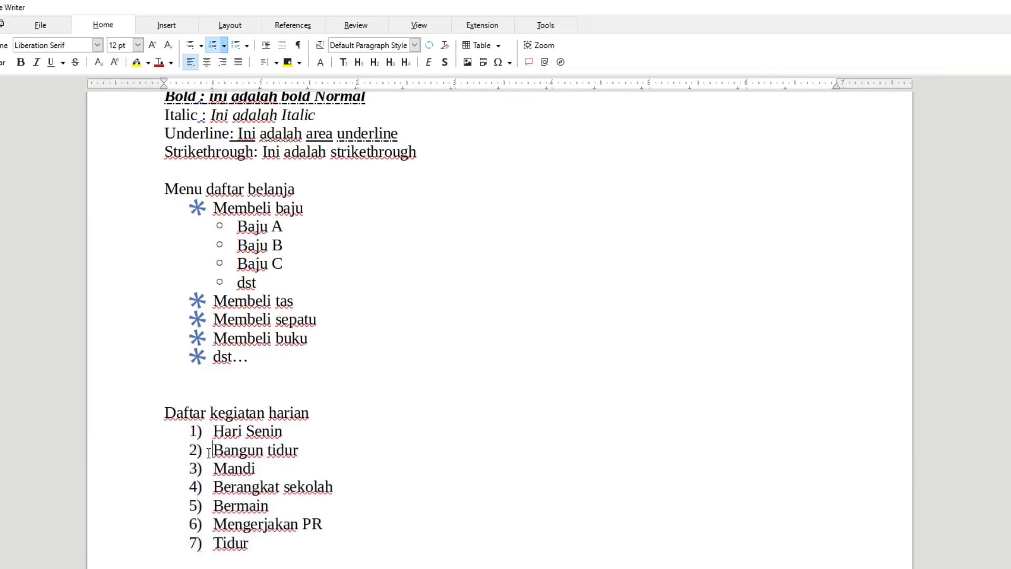
pyautogui.click(182, 452)
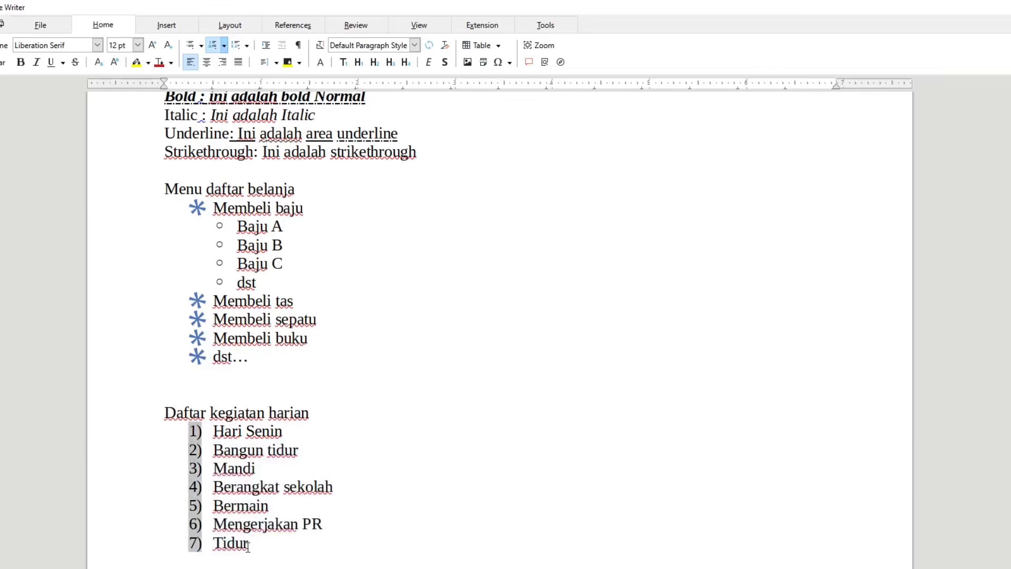
pyautogui.keyDown('shift'); pyautogui.click(208, 545); pyautogui.keyUp('shift')
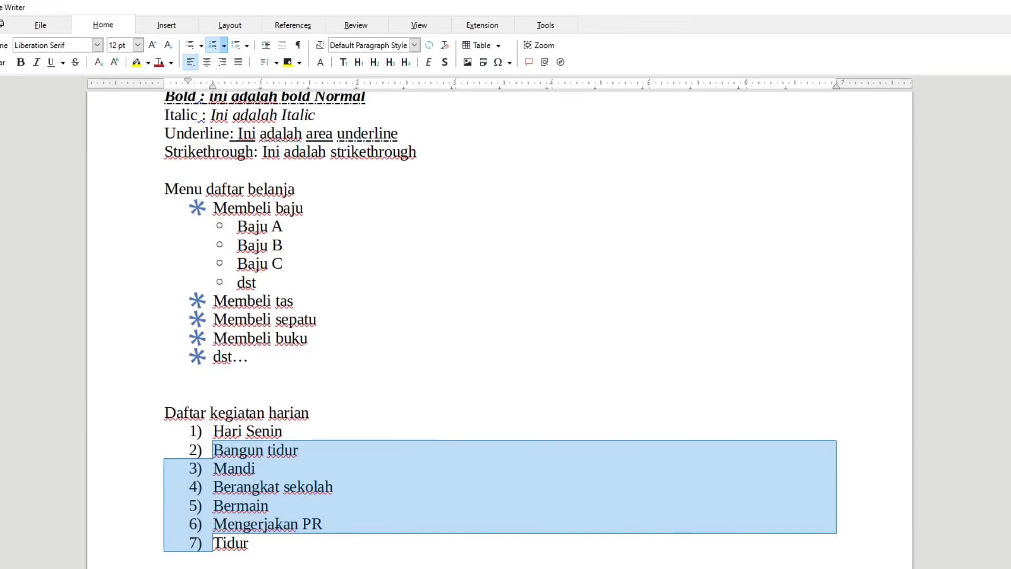
pyautogui.press('Tab')
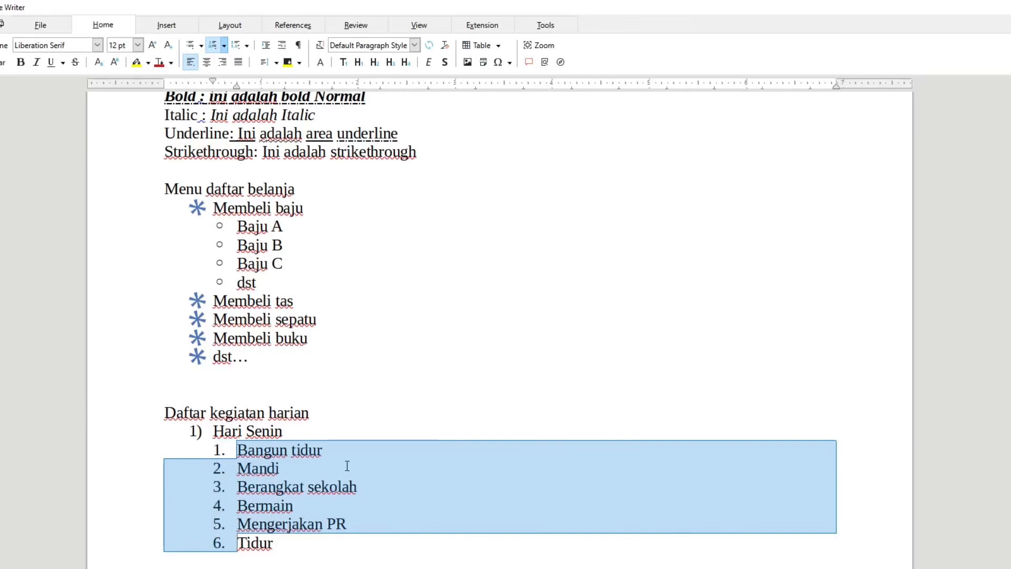
# Promote the "Bangun tidur" sub-item to the first numbering level, in line with "Hari Senin".
pyautogui.click(320, 487)
pyautogui.moveTo(237, 451); pyautogui.dragTo(300, 543)
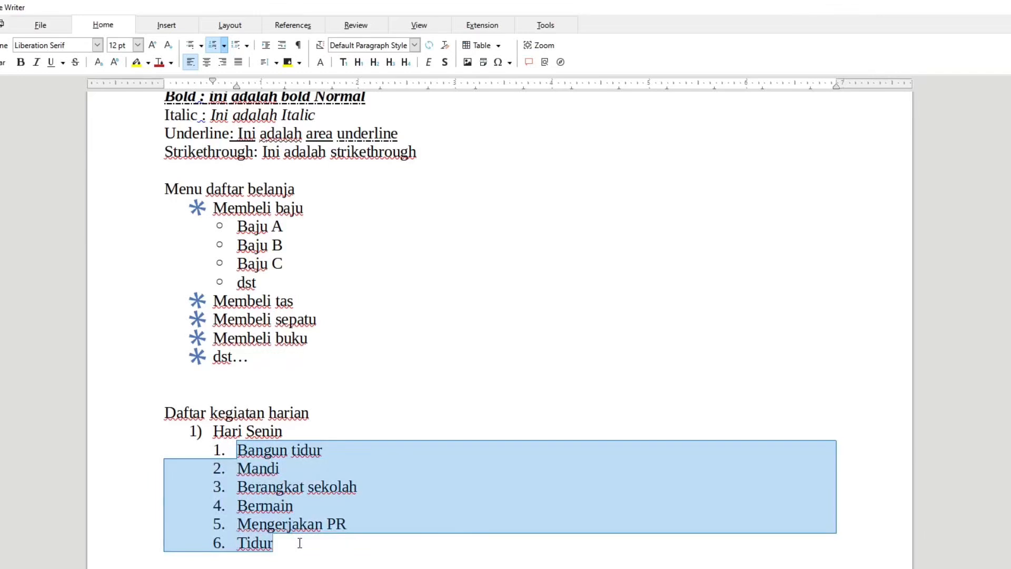
pyautogui.click(334, 471)
pyautogui.hotkey('shift', 'Tab')
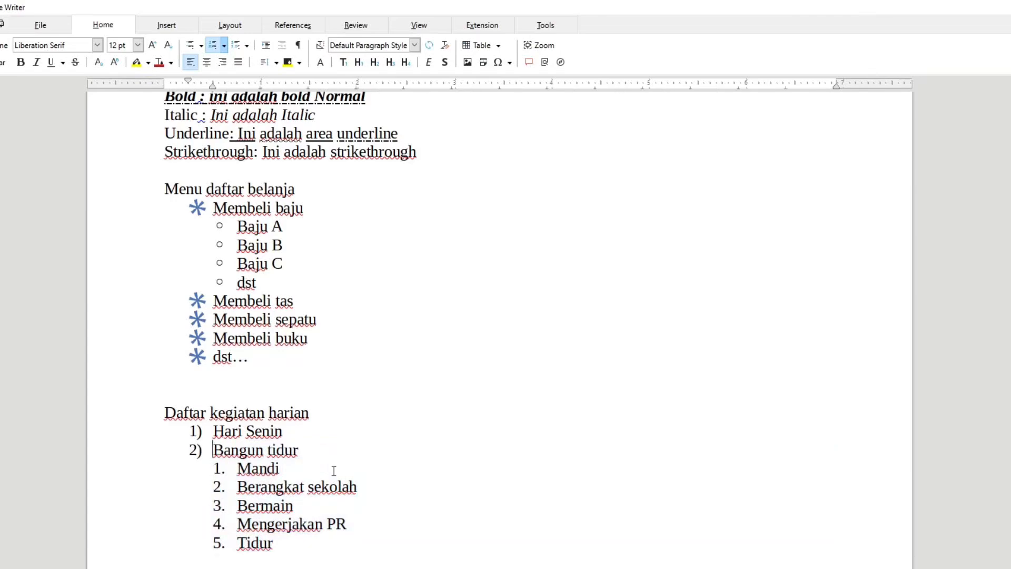
# Demote the "Bangun tidur" item step by step to the deepest list level.
pyautogui.press('Tab')
pyautogui.press('Tab')
pyautogui.press('Tab')
pyautogui.press('Tab')
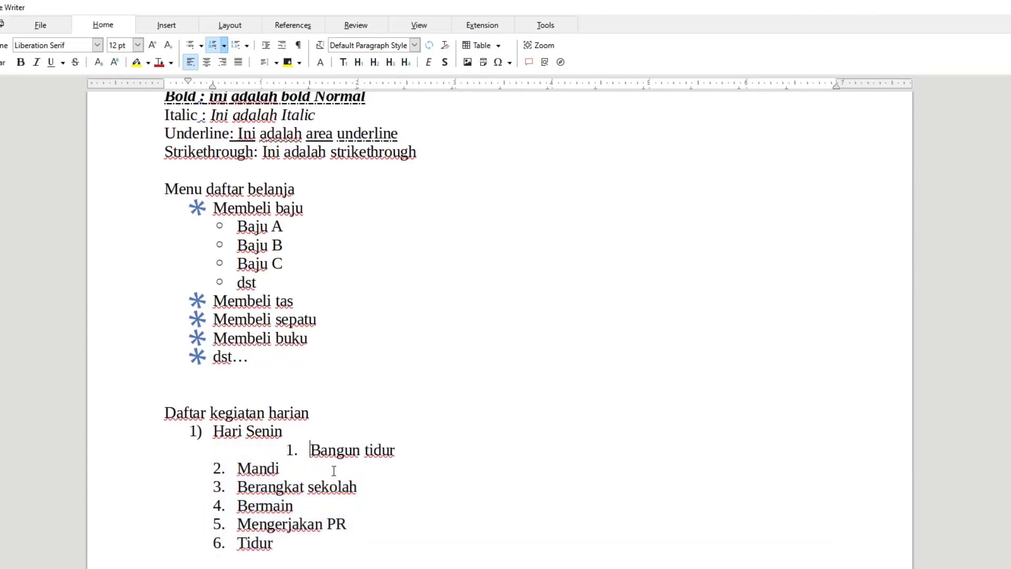
pyautogui.press('Tab')
pyautogui.press('Tab')
pyautogui.press('Tab')
pyautogui.press('Tab')
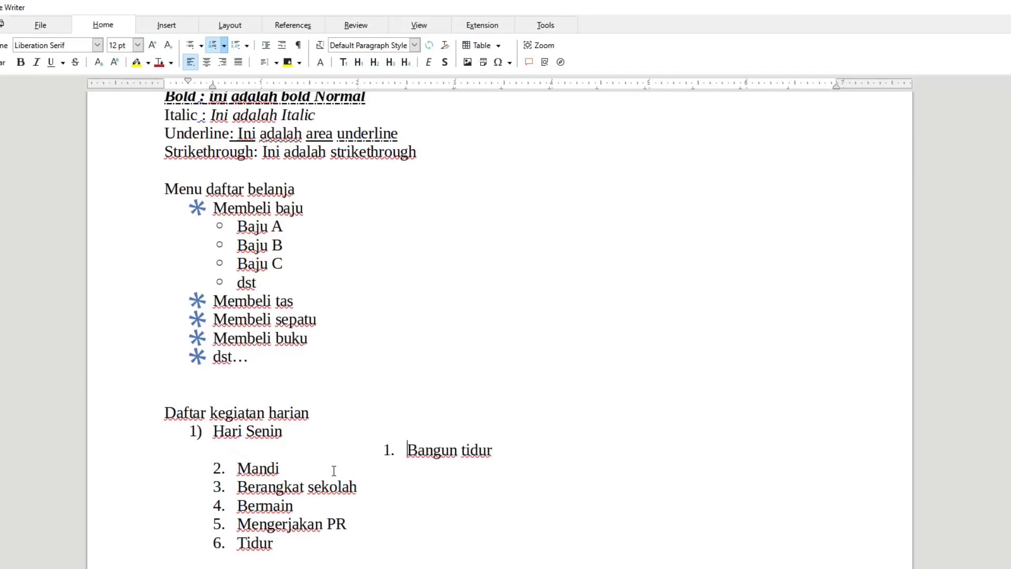
pyautogui.press('Tab')
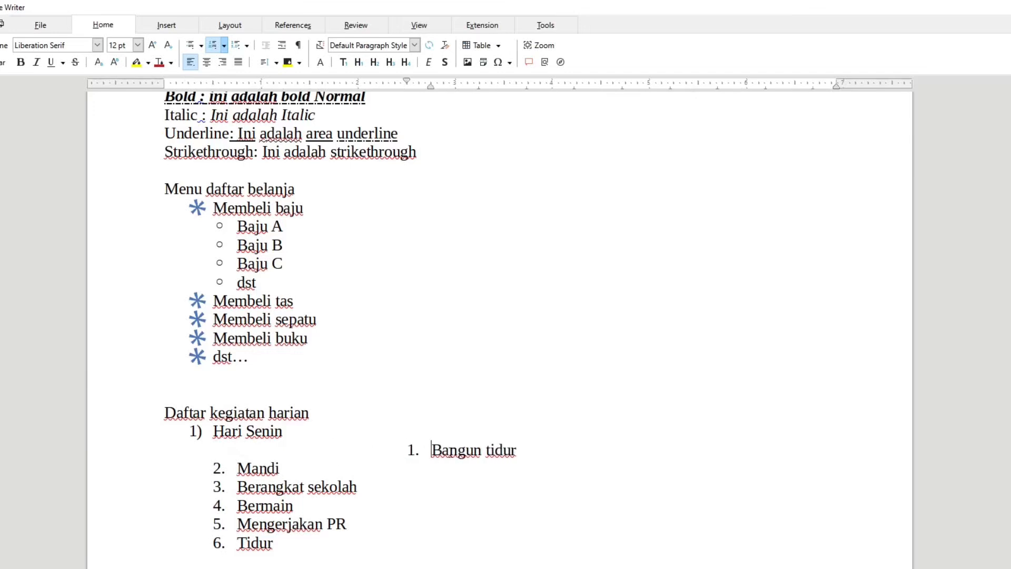